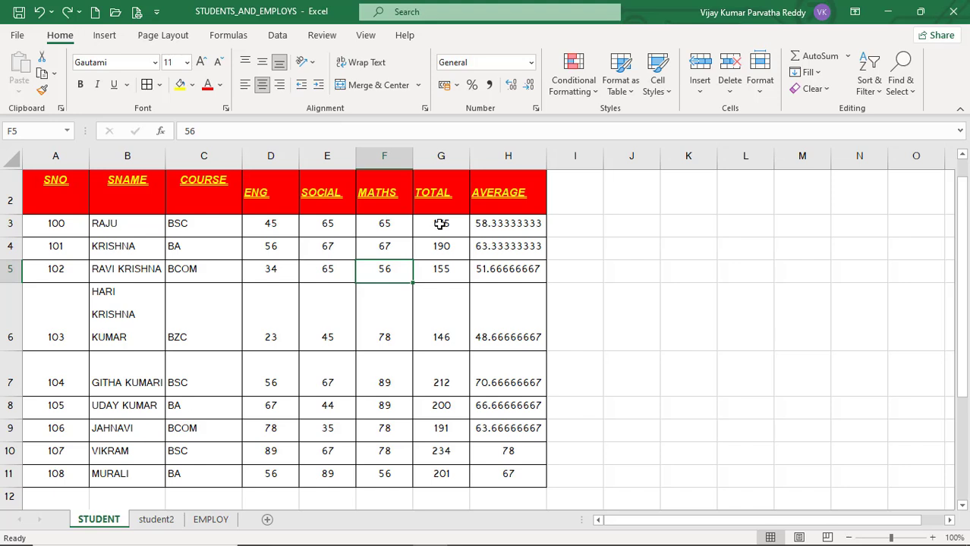
Apply the Calculation cell style to the TOTAL values in G3:G11 of the STUDENT sheet.
click(438, 224)
drag(441, 246, 450, 478)
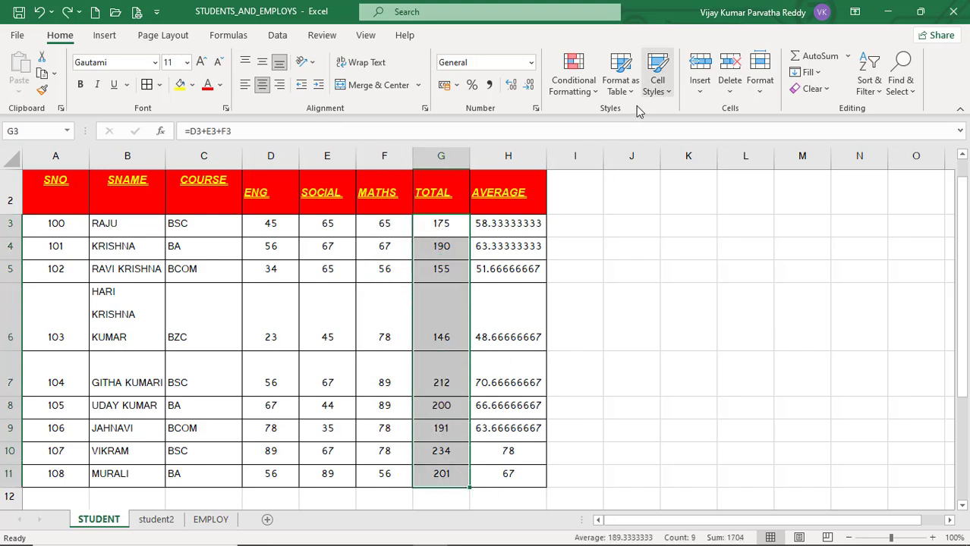
click(442, 229)
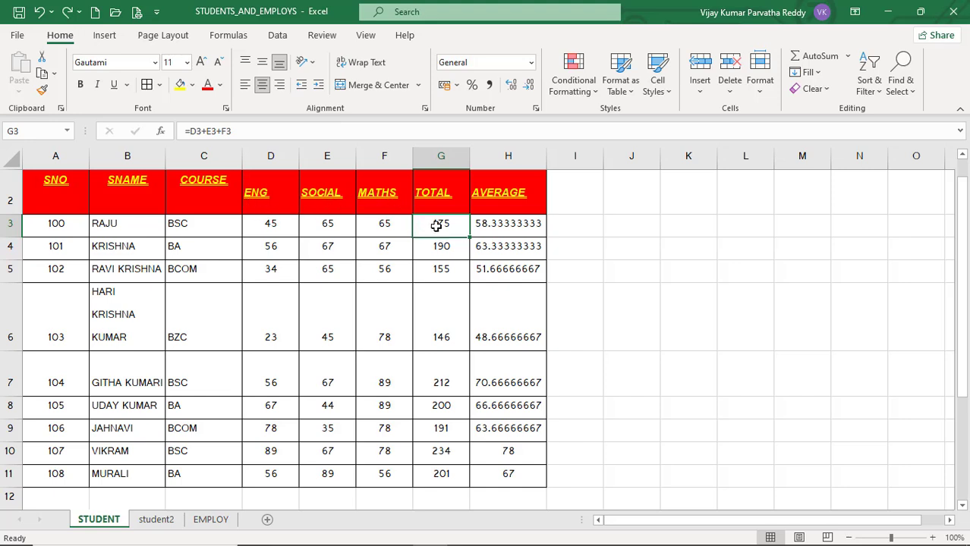
drag(440, 223, 439, 469)
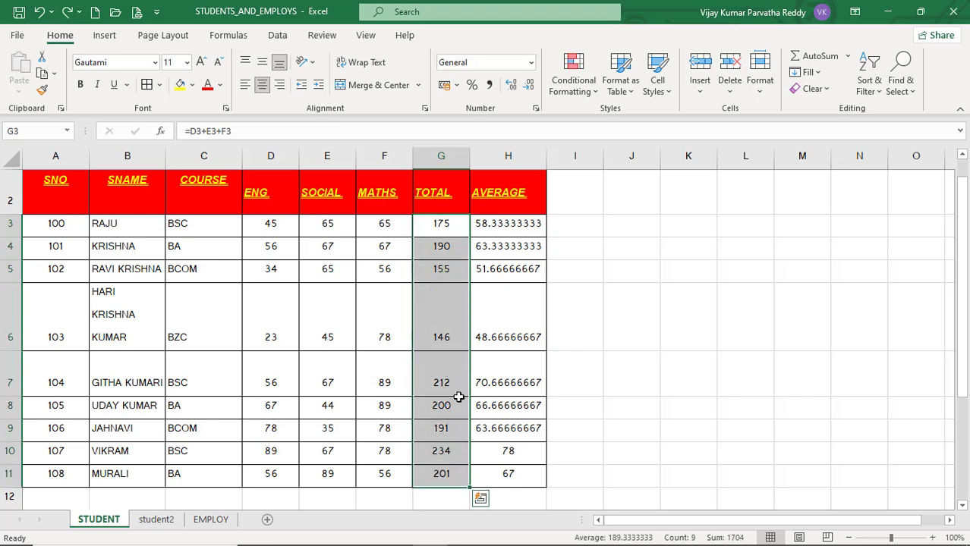
click(658, 84)
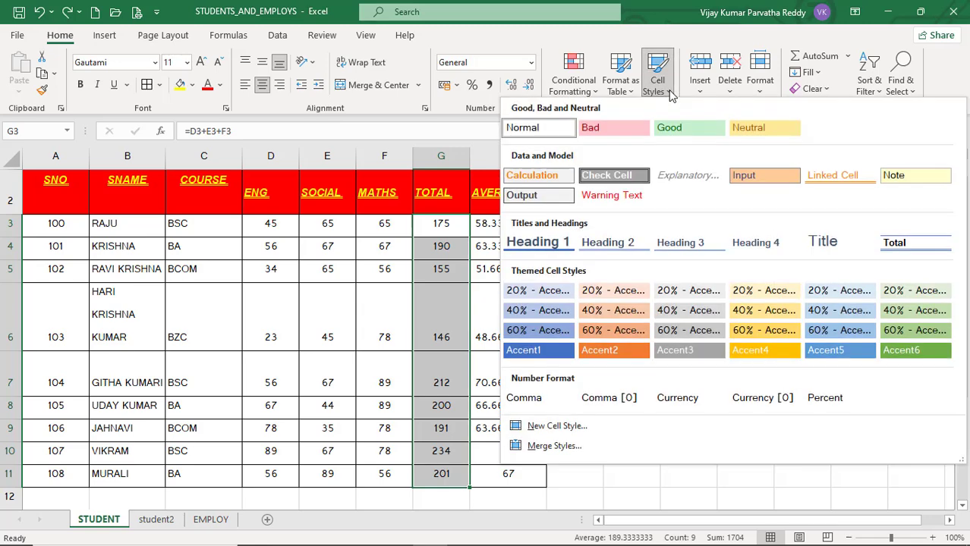
click(549, 176)
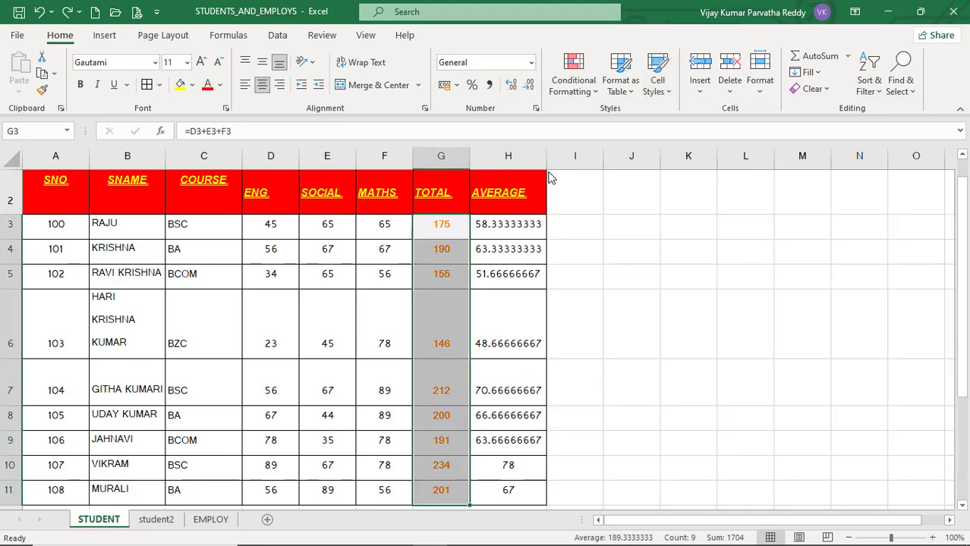
Apply the Calculation cell style to the AVERAGE values in H3:H11.
drag(505, 225, 533, 499)
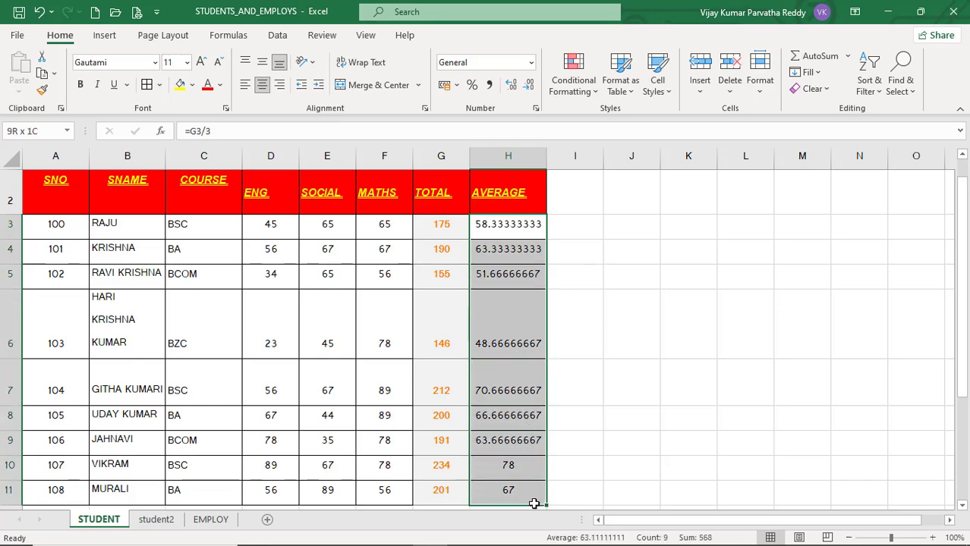
click(657, 85)
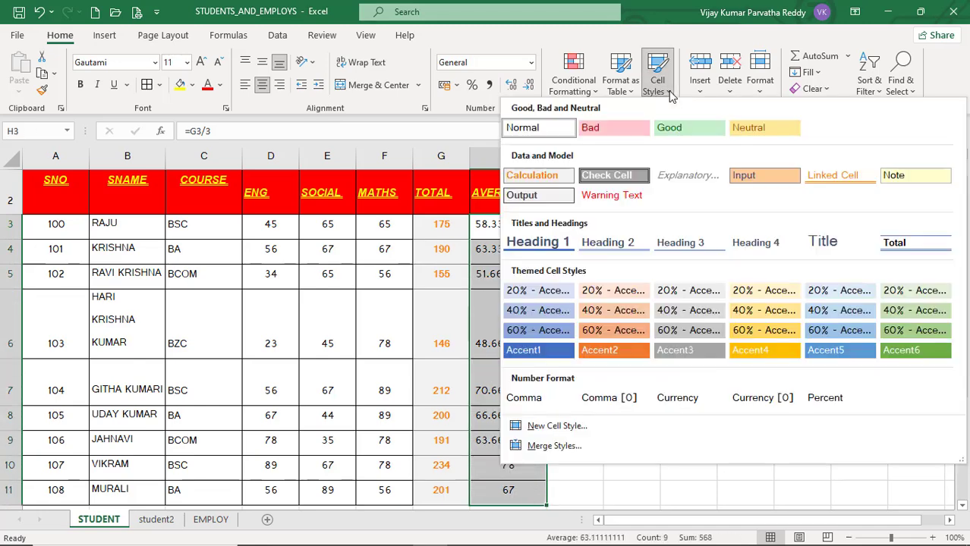
click(544, 175)
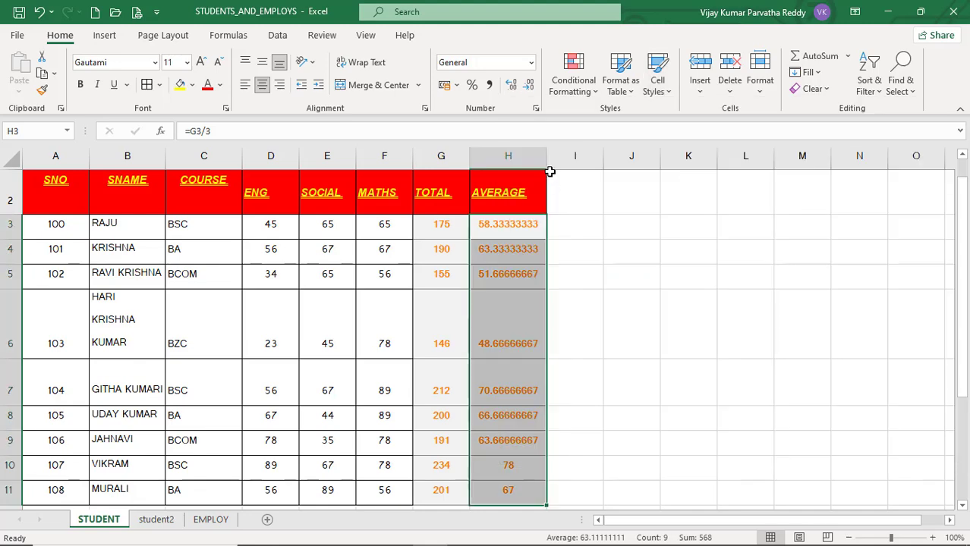
click(502, 248)
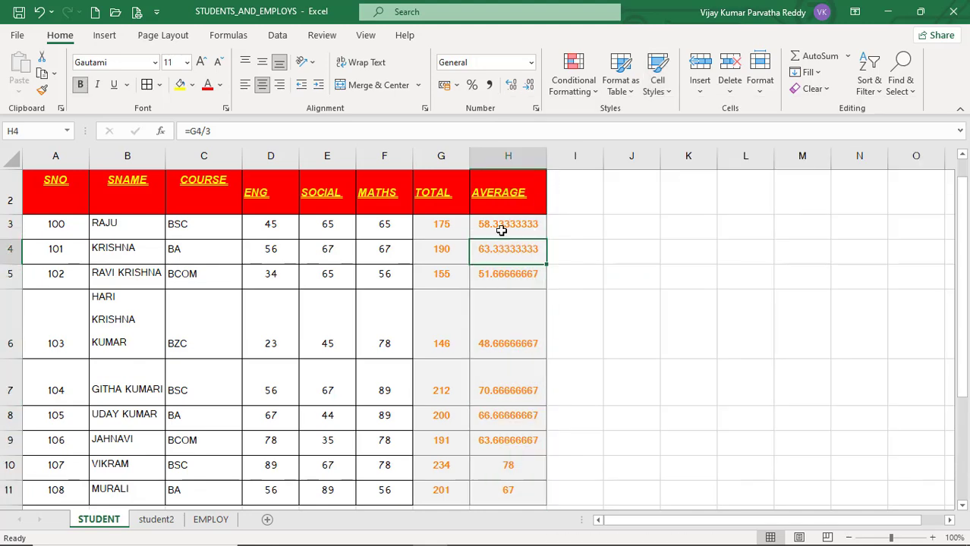
click(446, 341)
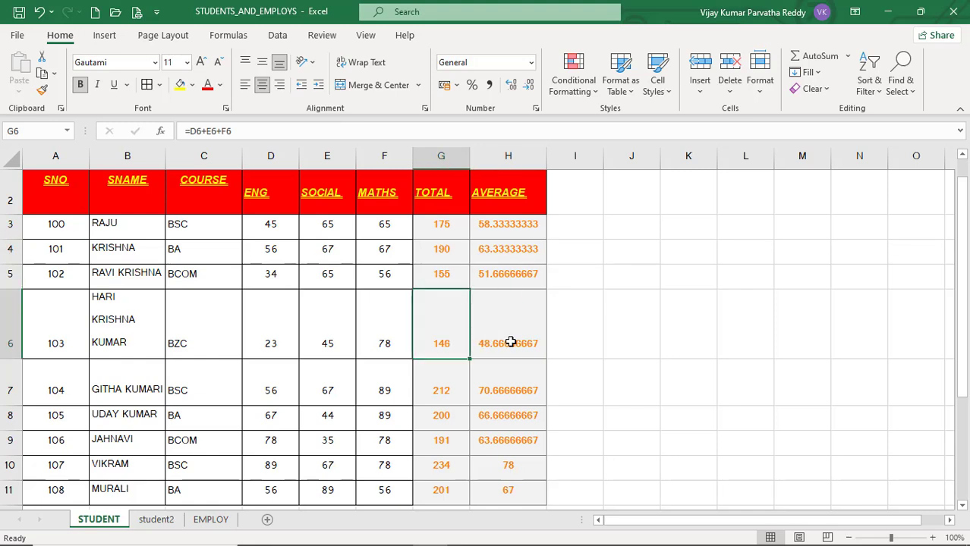
key(Right)
click(446, 341)
click(440, 372)
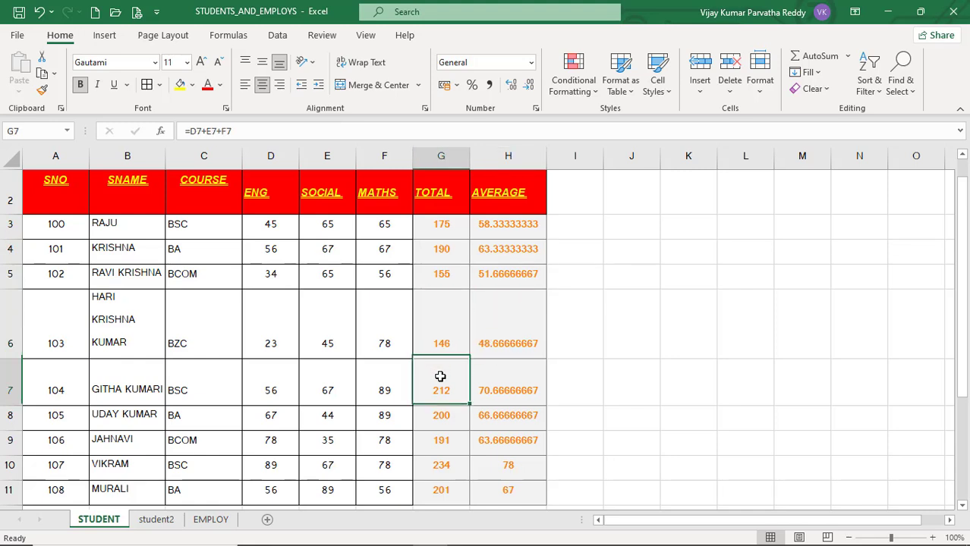
click(494, 383)
click(497, 341)
click(455, 339)
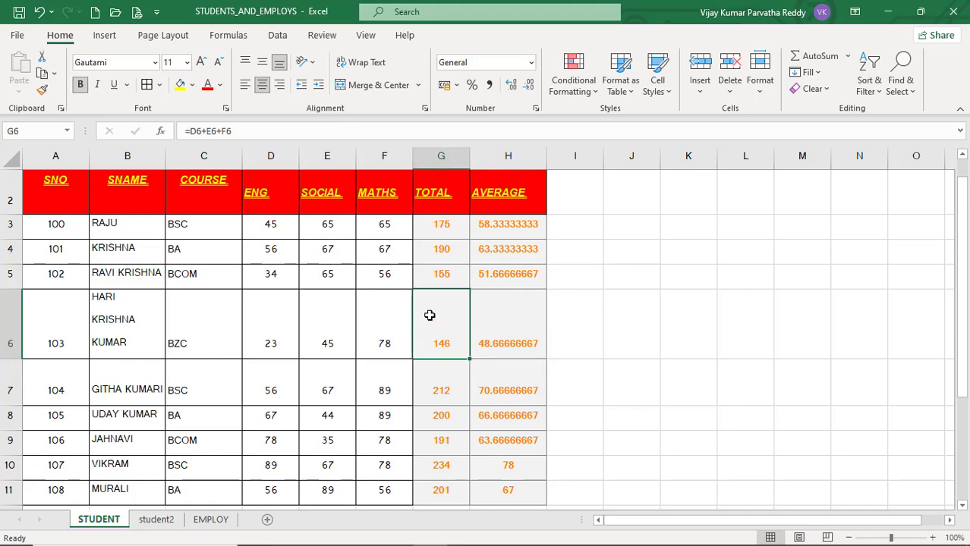
click(379, 315)
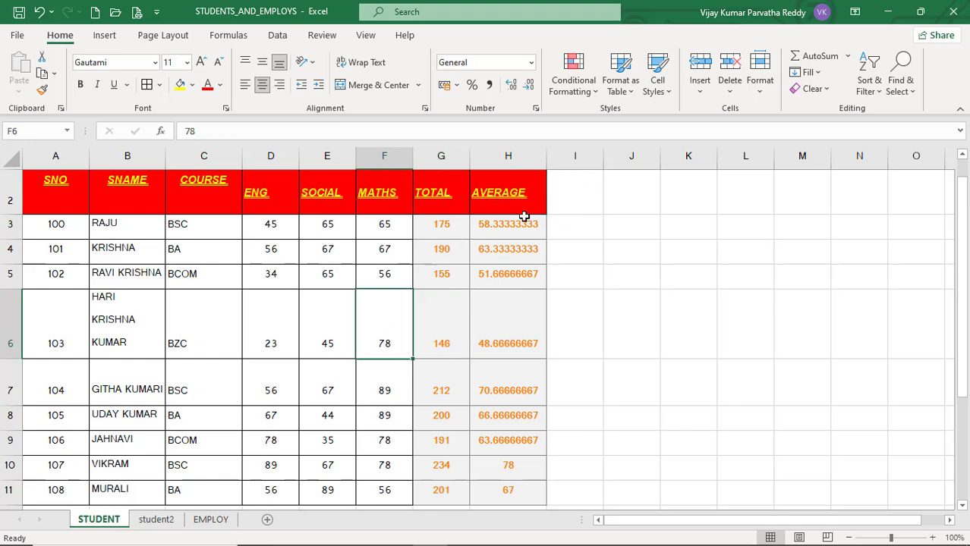
click(661, 90)
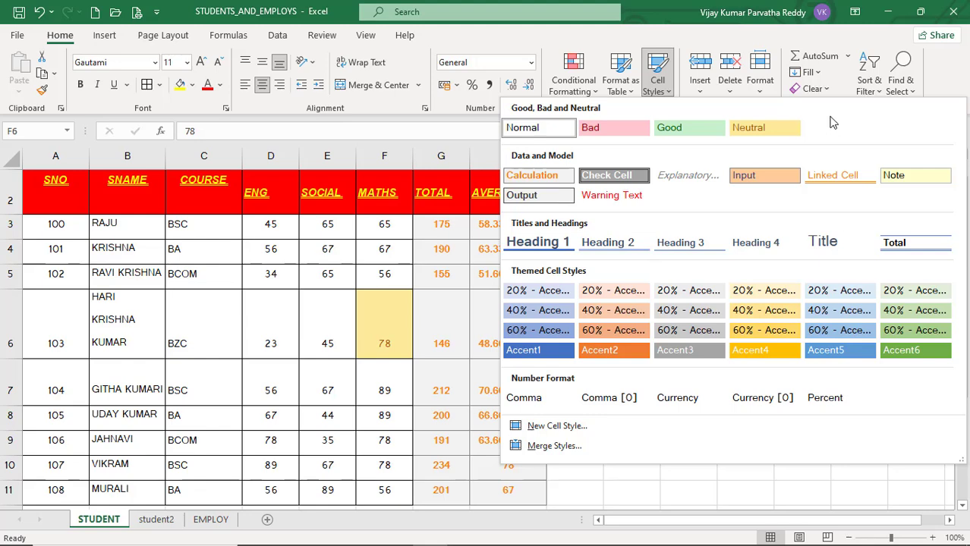
click(691, 40)
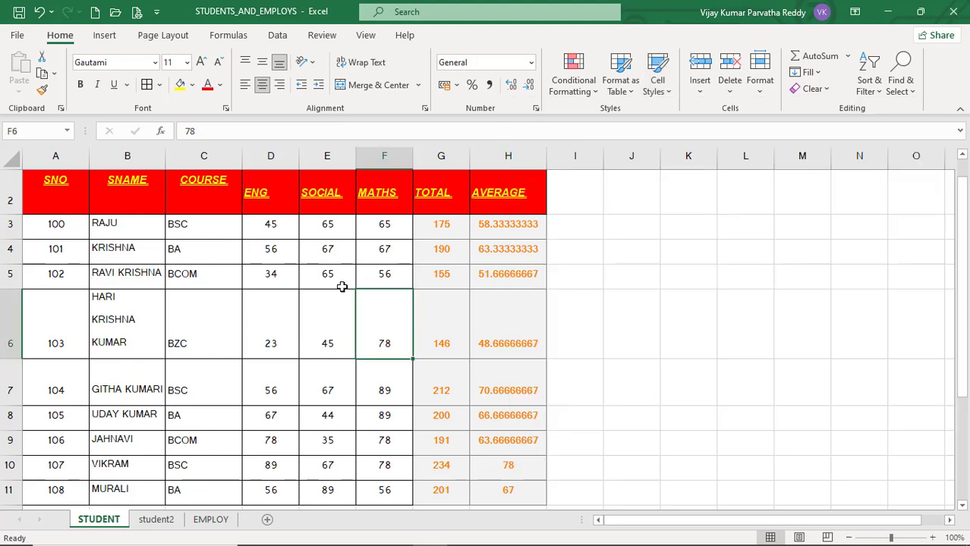
Mark the low ENG marks in D5 and D6 with the Bad cell style.
click(274, 275)
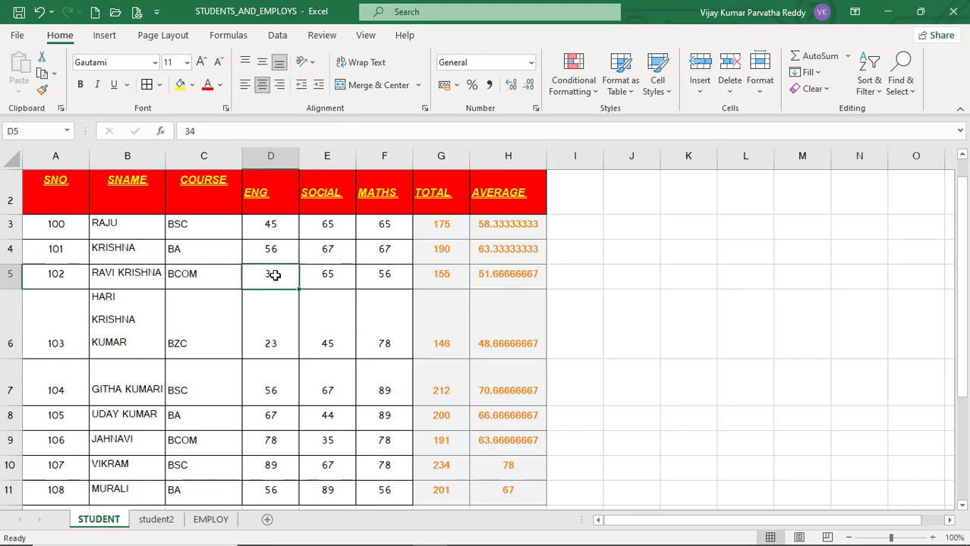
ctrl+click(271, 323)
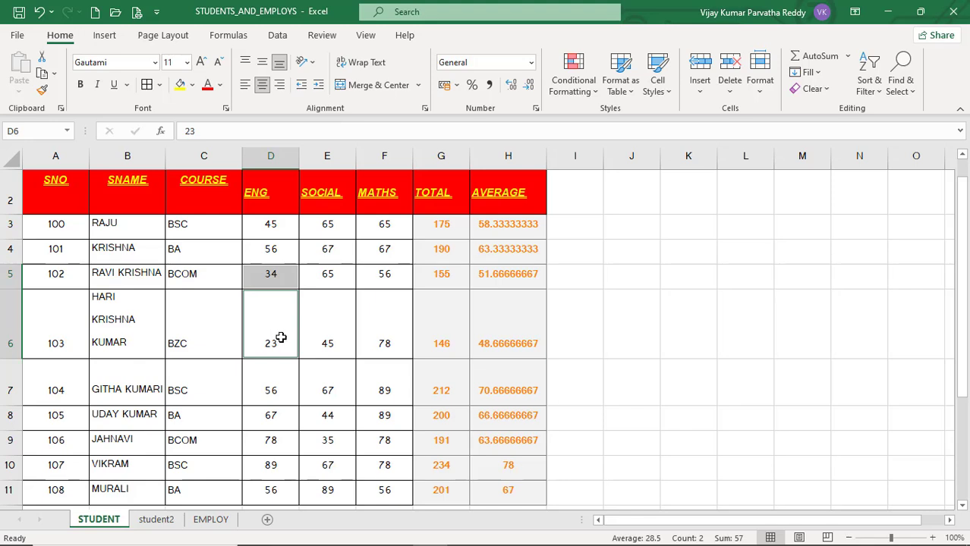
click(657, 85)
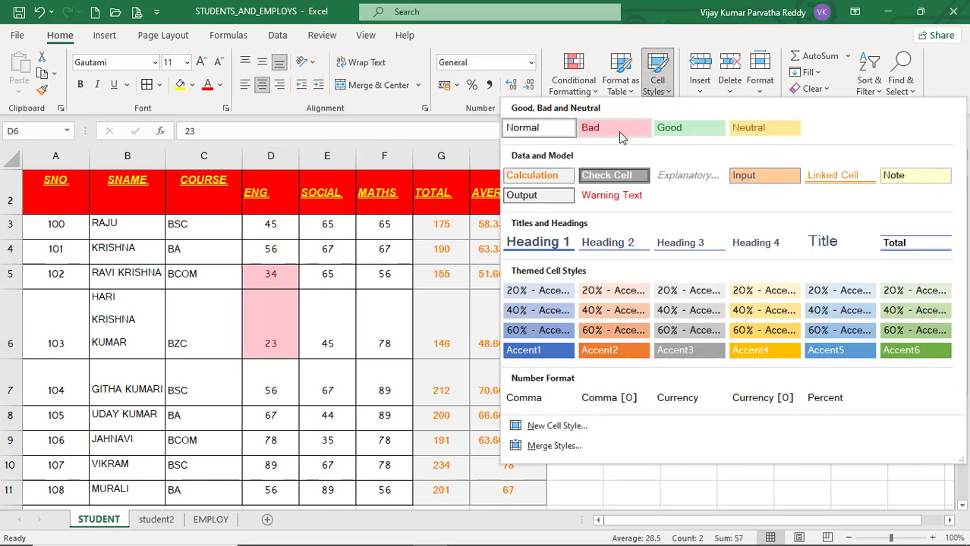
click(618, 131)
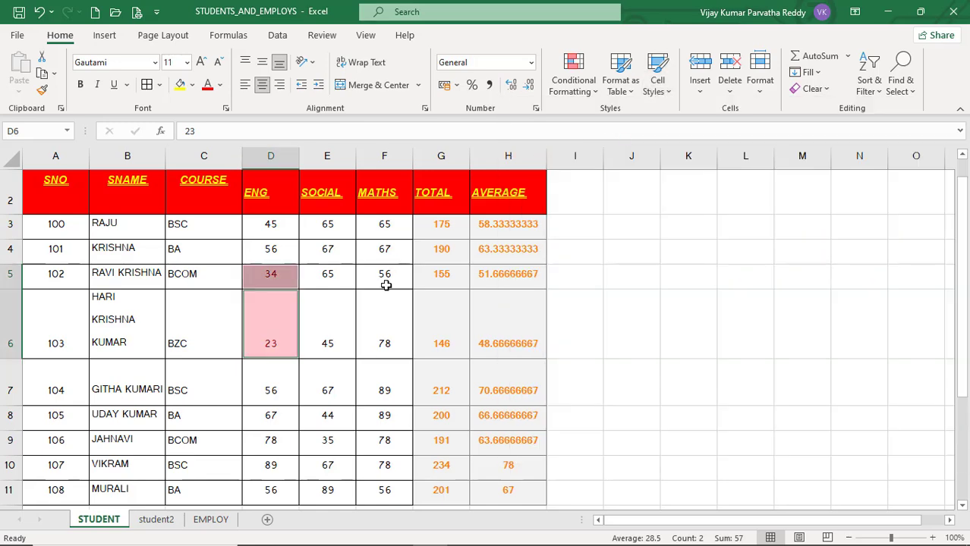
click(667, 91)
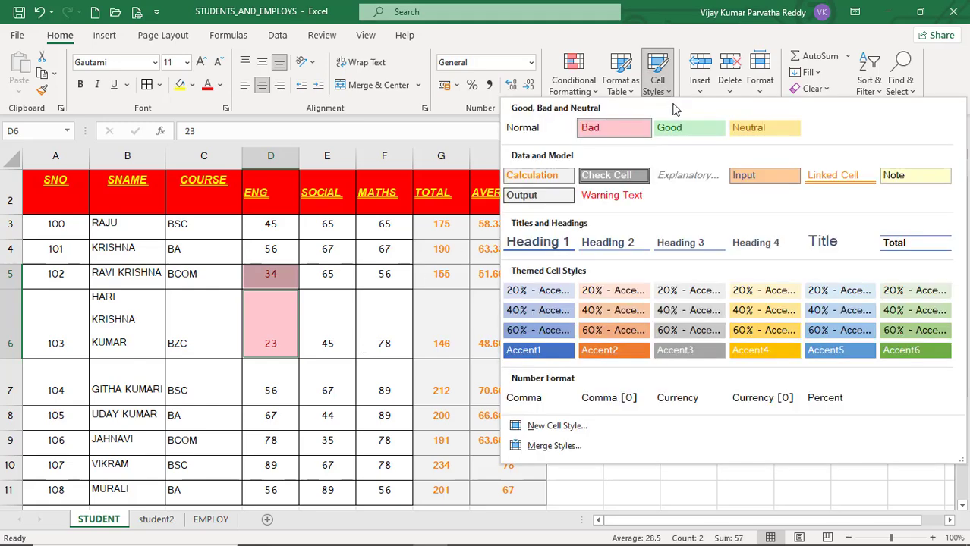
click(632, 46)
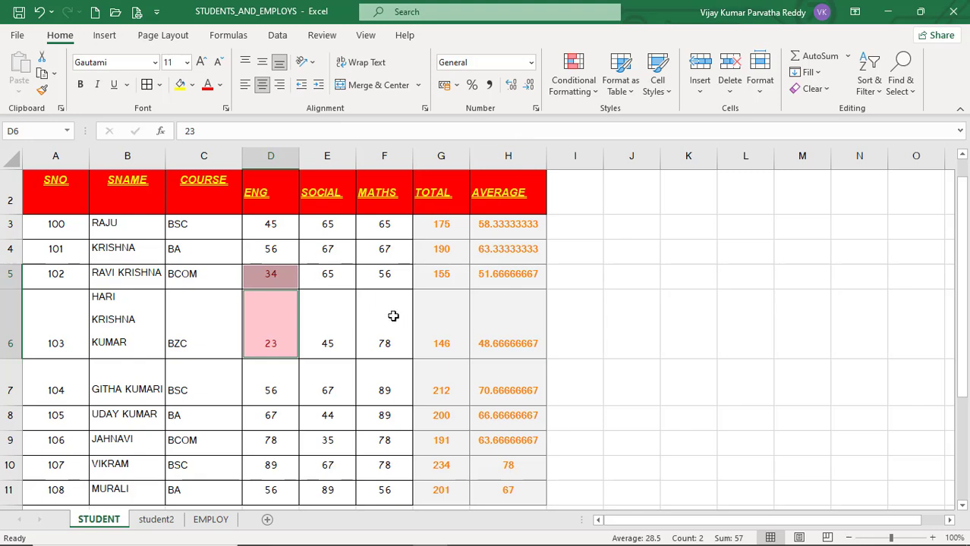
Apply the Good cell style to the marks of 89 in F7, F8, D10 and E11.
click(380, 386)
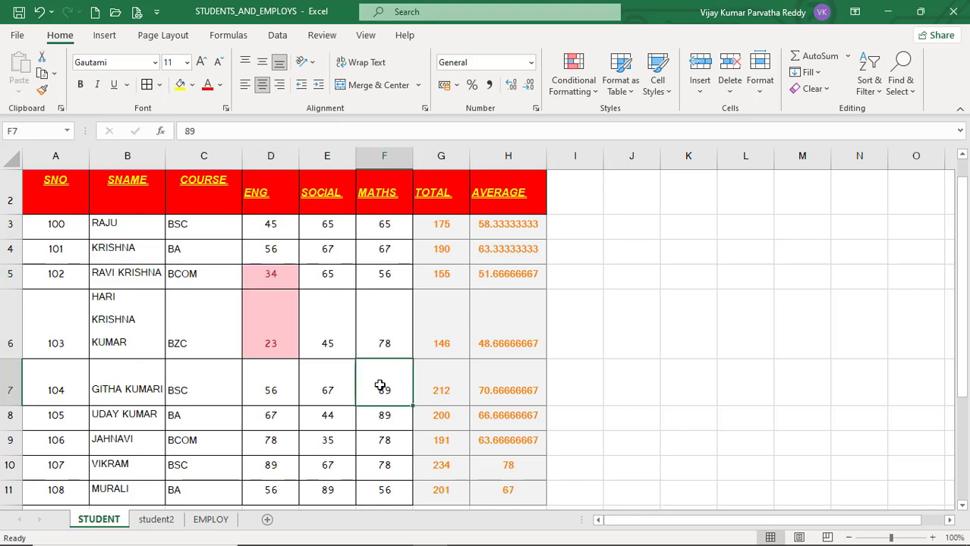
ctrl+click(379, 422)
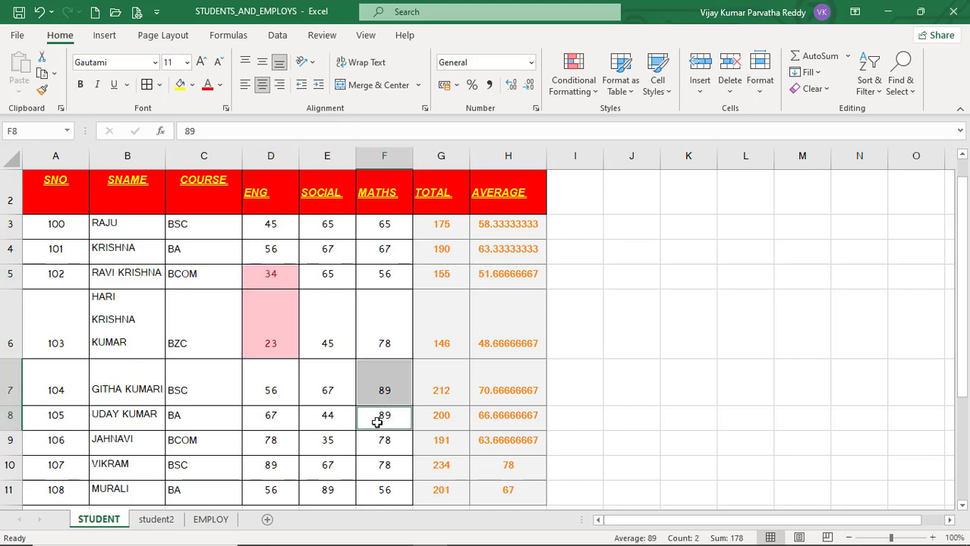
ctrl+click(268, 468)
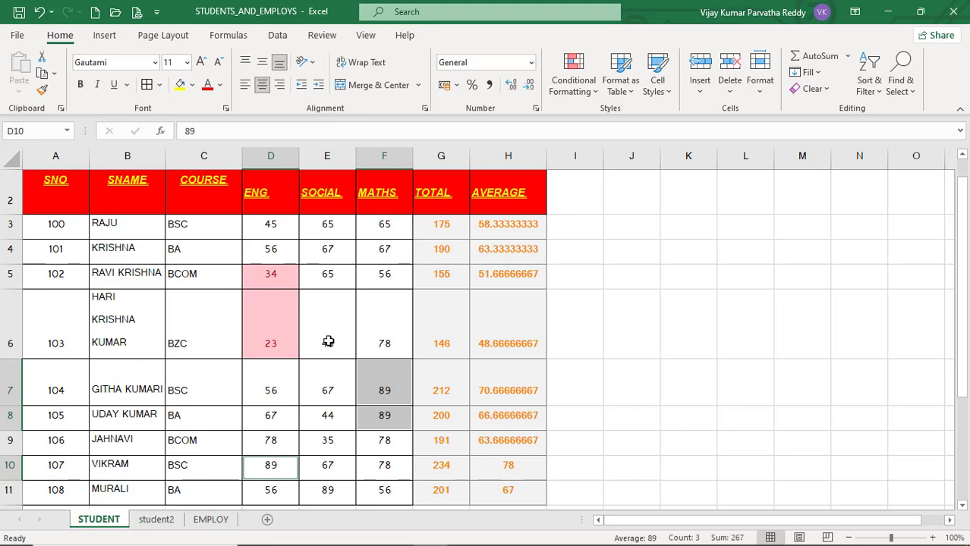
ctrl+click(330, 489)
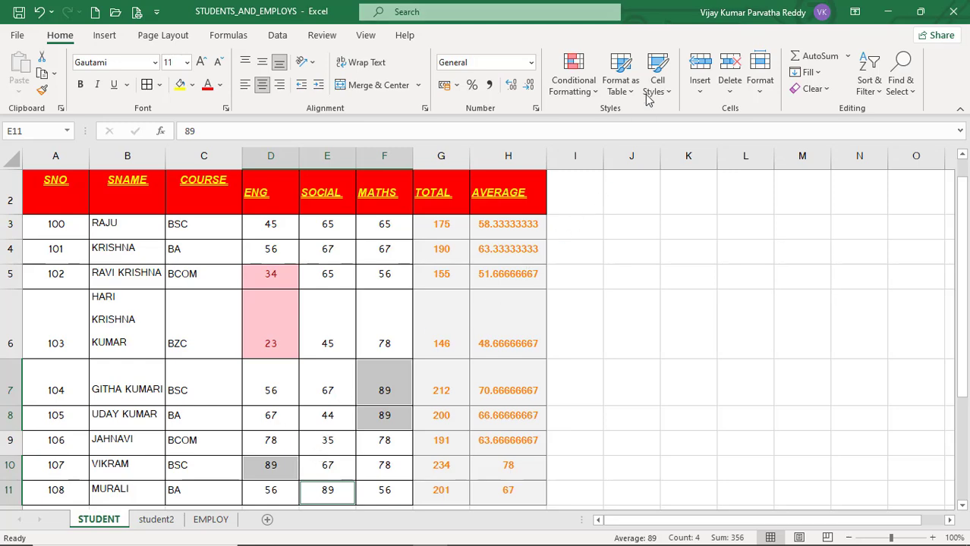
click(668, 94)
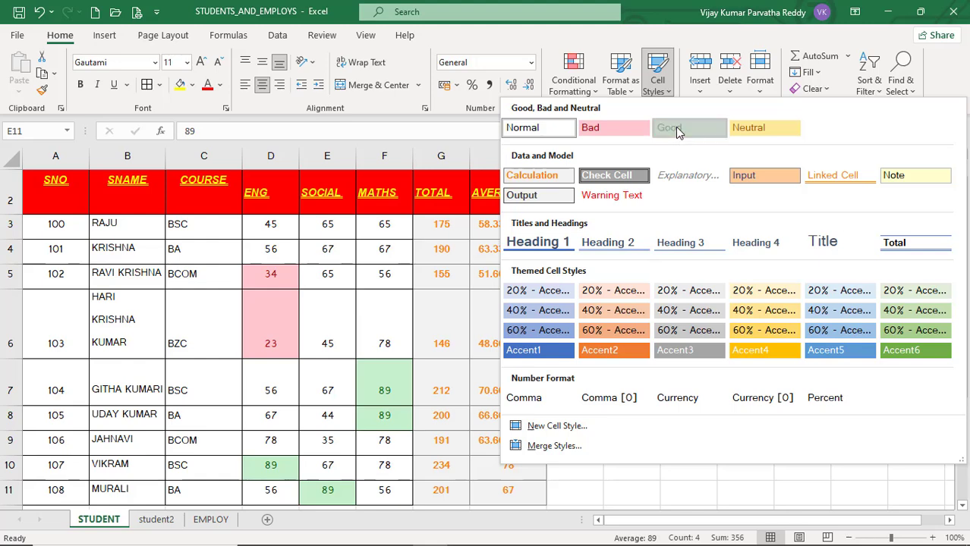
click(679, 133)
click(439, 332)
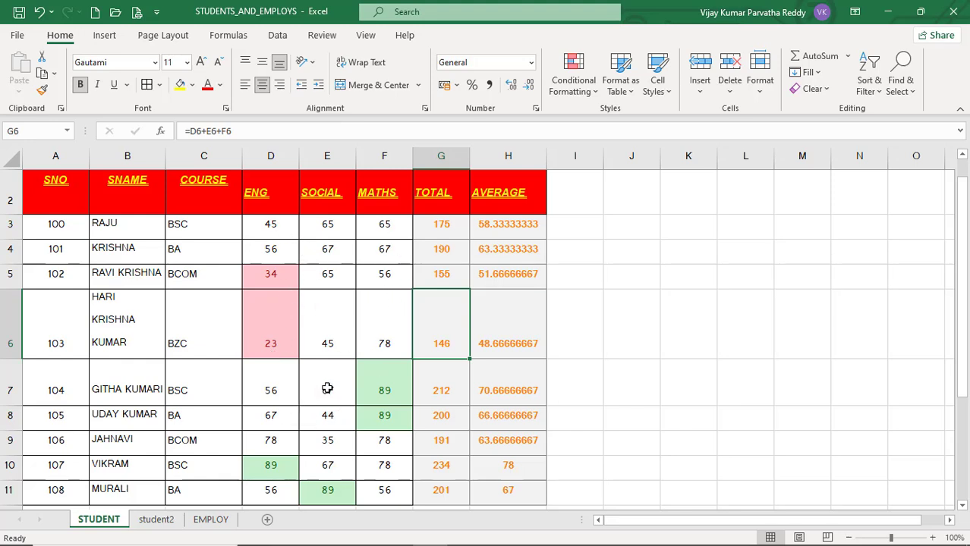
click(336, 324)
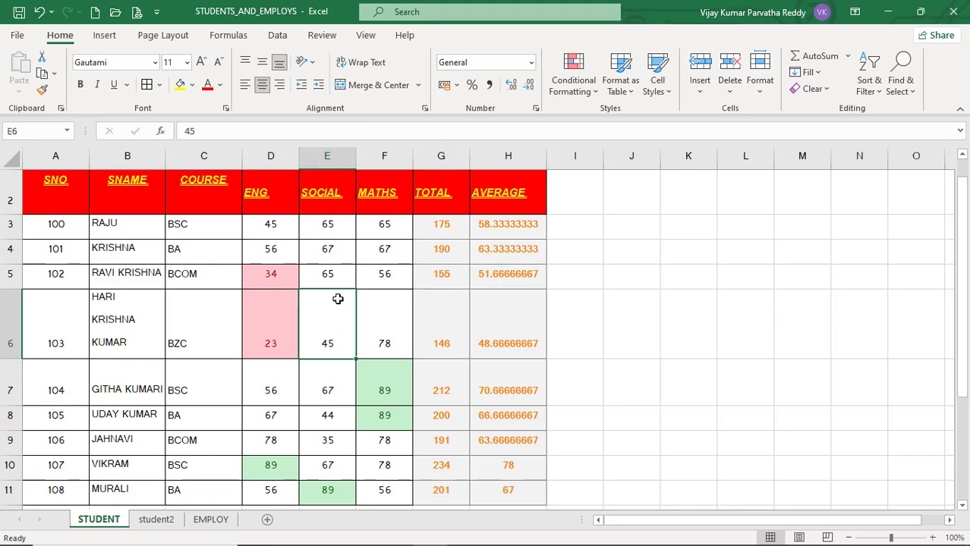
click(334, 275)
click(383, 273)
click(376, 311)
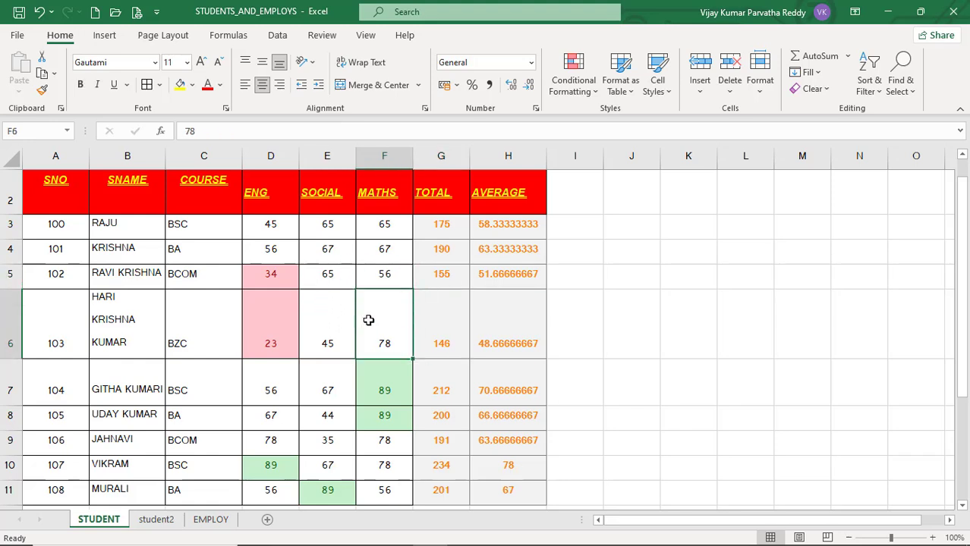
click(329, 316)
click(333, 275)
click(368, 276)
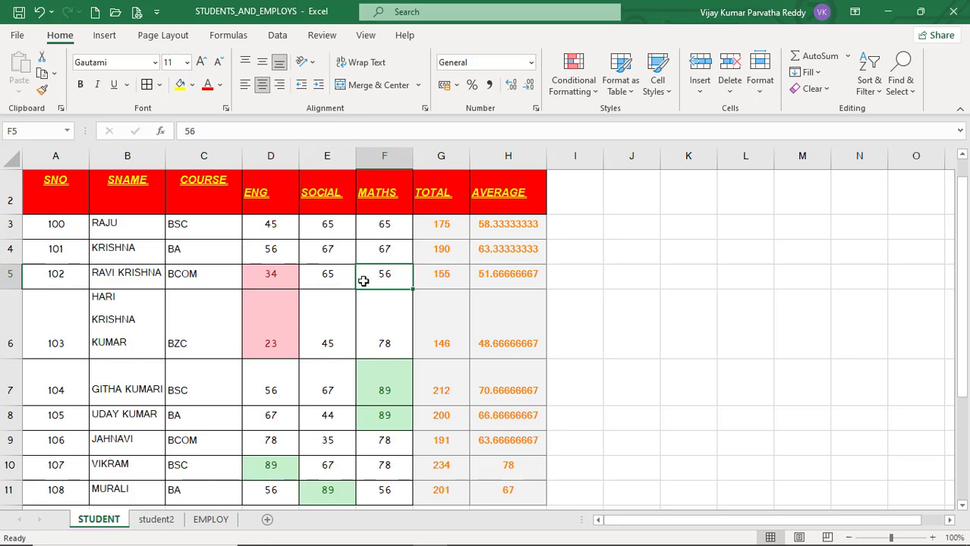
click(668, 95)
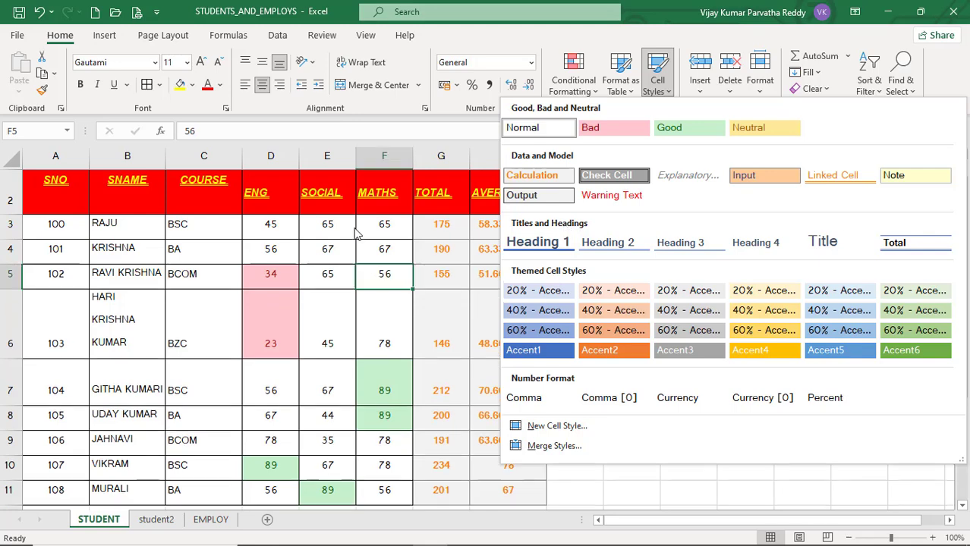
click(250, 245)
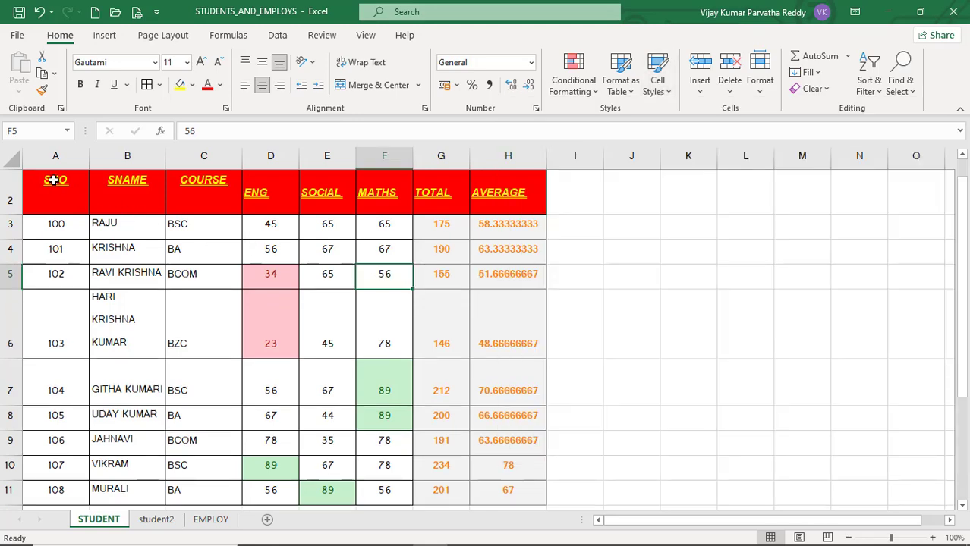
drag(54, 180, 368, 208)
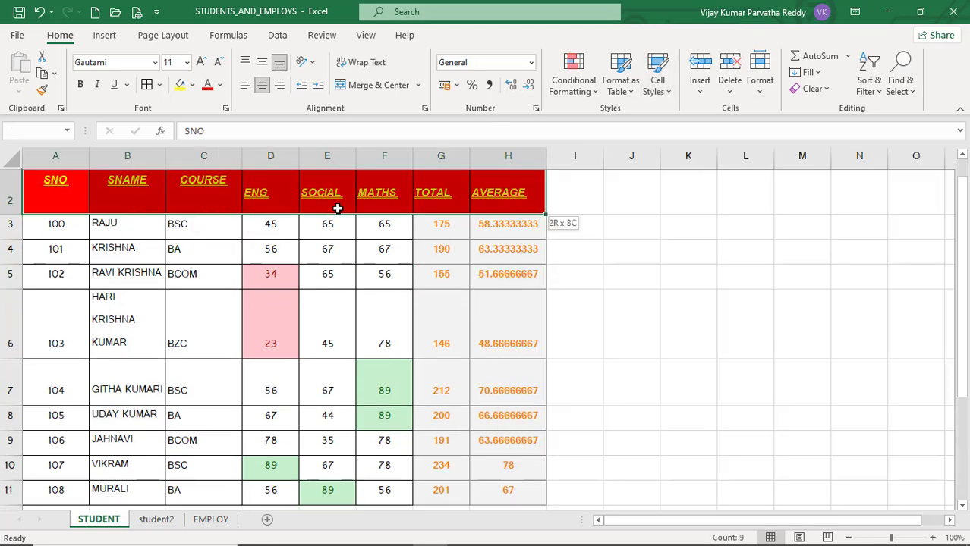
Apply the Heading 1 cell style to the header row A1:H1 of the student2 sheet.
click(165, 521)
drag(51, 179, 466, 186)
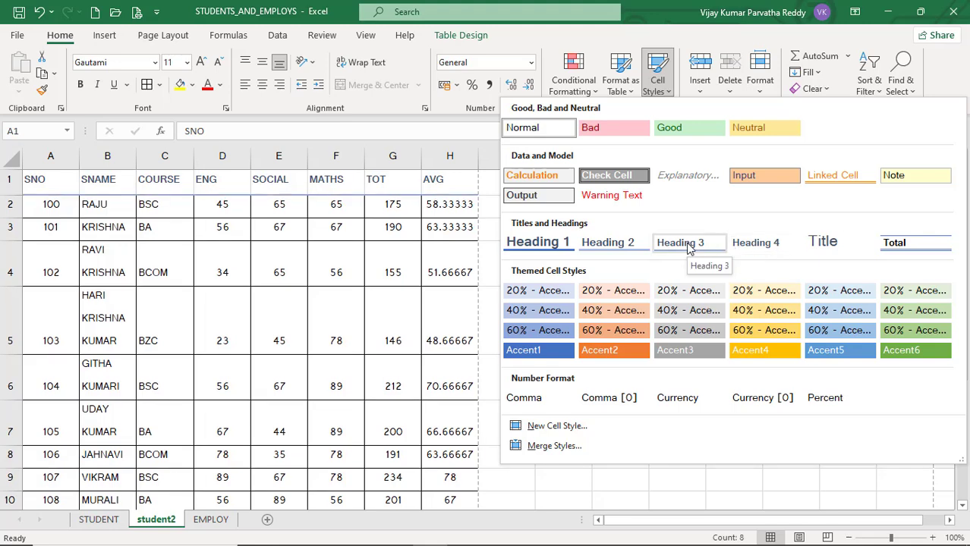
click(537, 242)
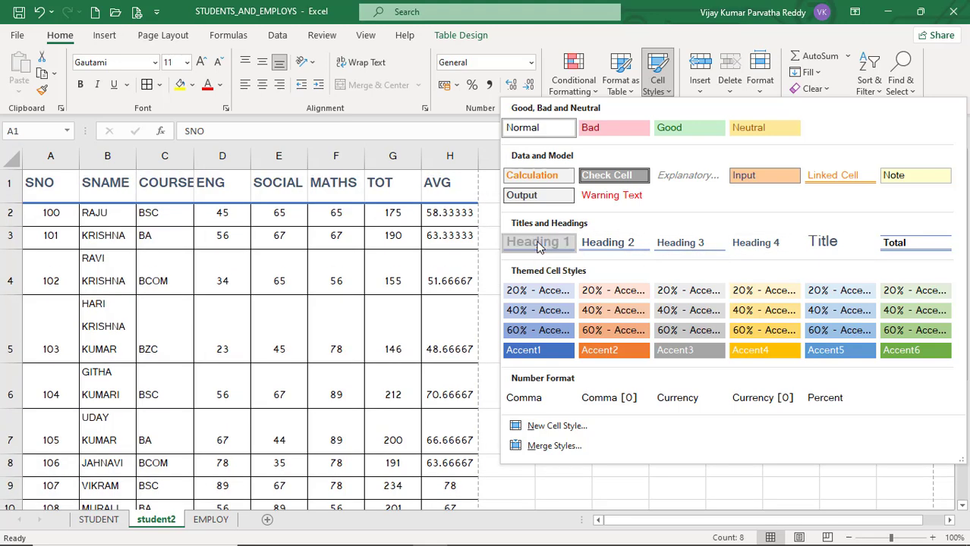
click(335, 272)
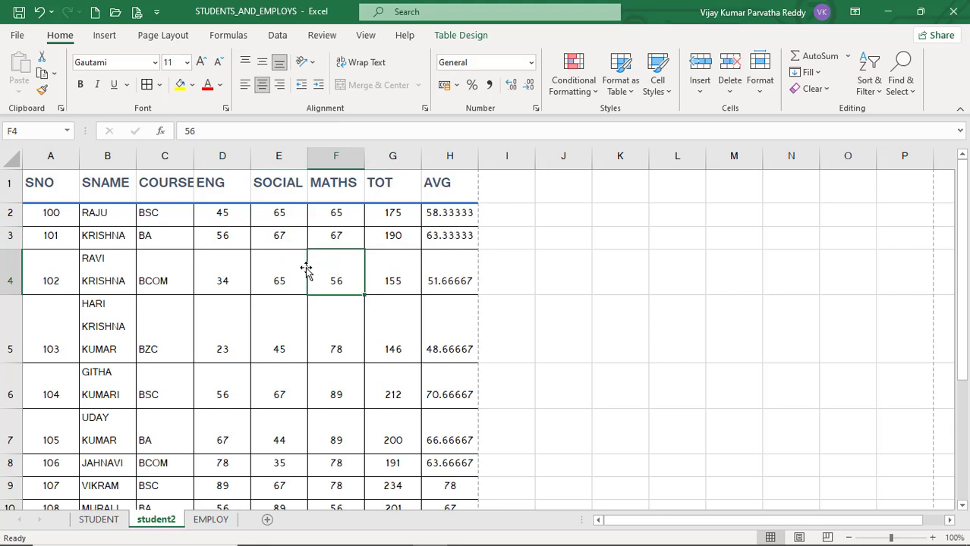
click(667, 92)
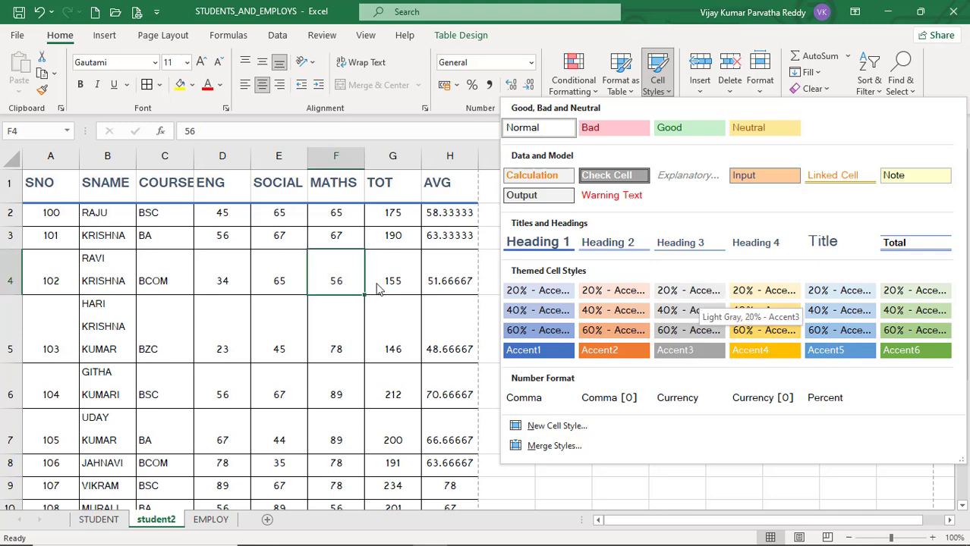
click(335, 279)
Apply the 40% - Accent2 cell style to the student2 data rows A2:H10.
mouse_move(48, 213)
mouse_down()
mouse_move(135, 345)
mouse_move(247, 448)
mouse_move(432, 500)
mouse_move(429, 515)
mouse_move(431, 458)
mouse_up()
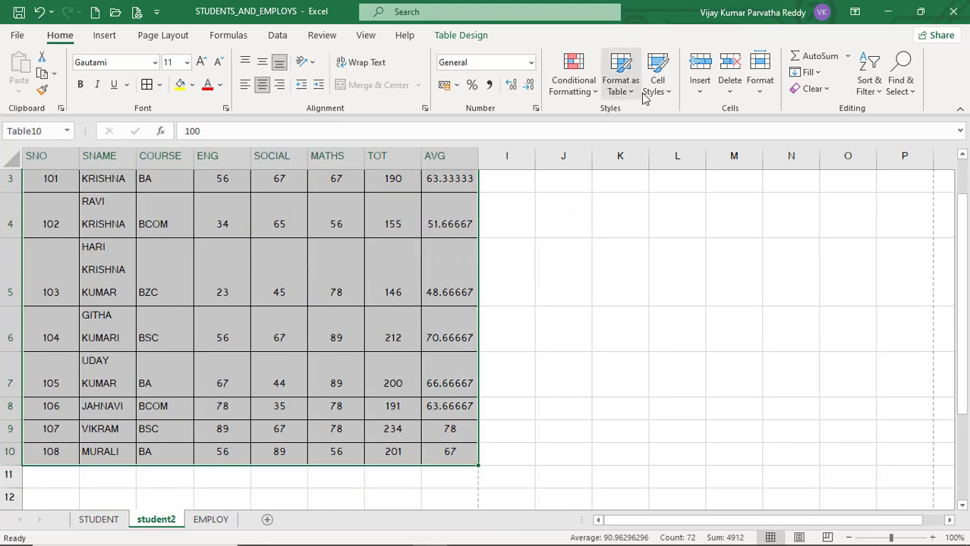
click(667, 100)
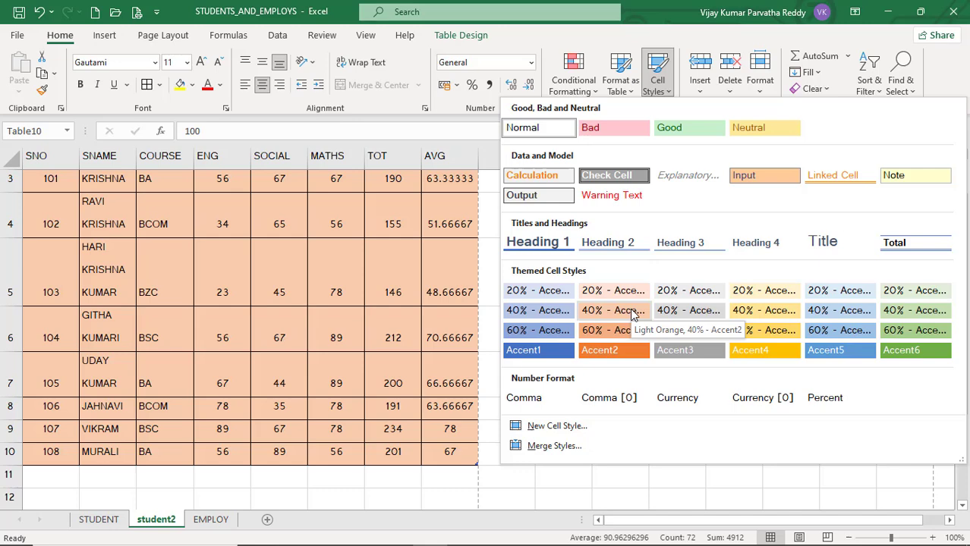
click(633, 315)
scroll(632, 314, up, 1)
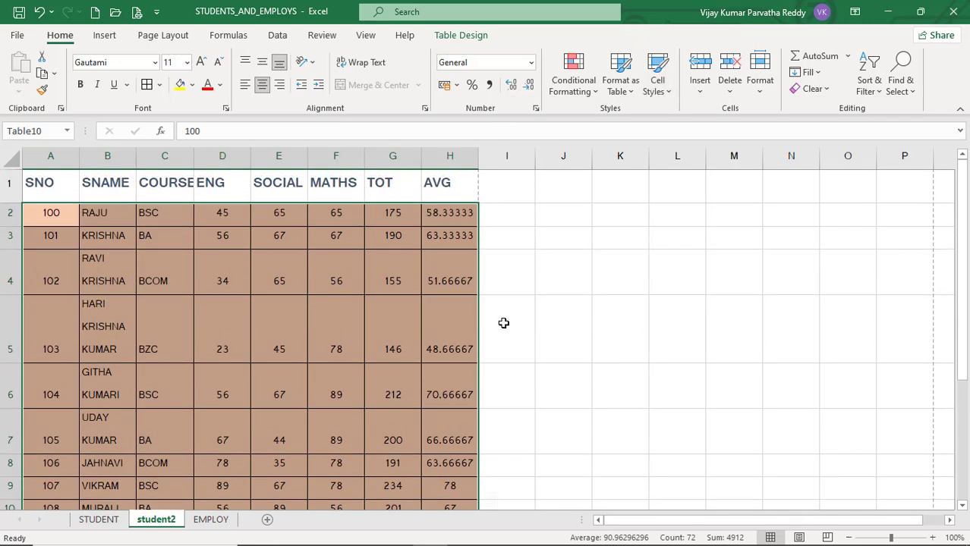
click(390, 308)
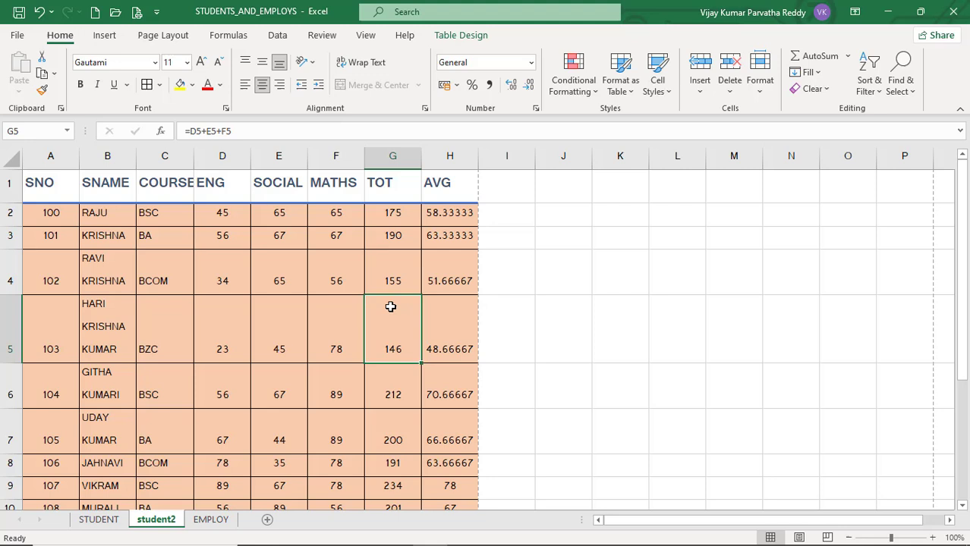
click(669, 92)
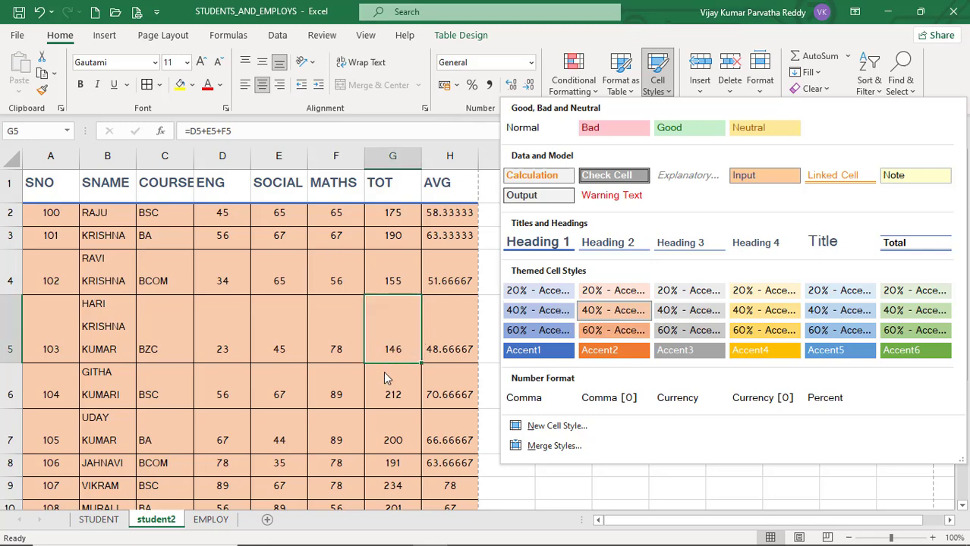
click(316, 373)
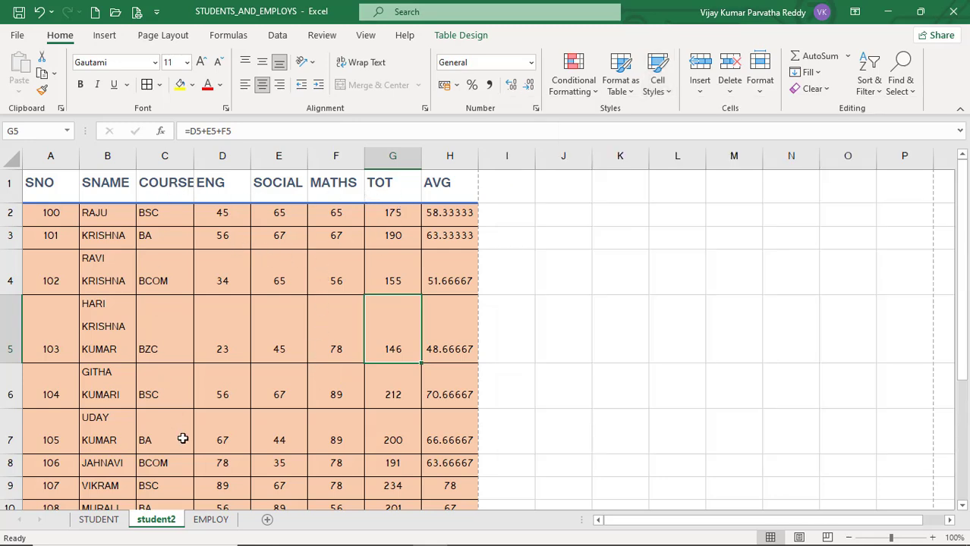
Review the new cell style settings and their number format options for the BASIC salaries D4:D12 on the EMPLOY sheet, without creating a style.
click(211, 519)
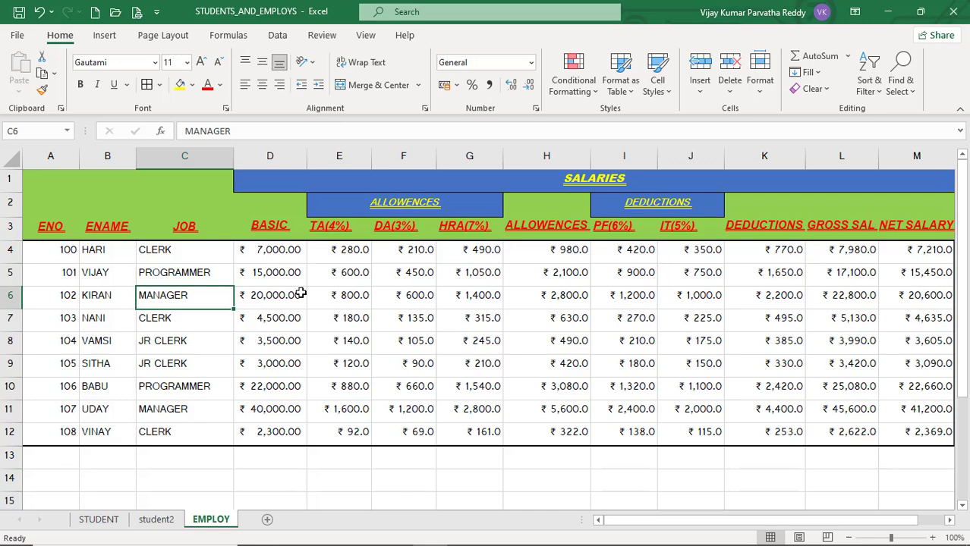
drag(280, 250, 282, 431)
click(657, 82)
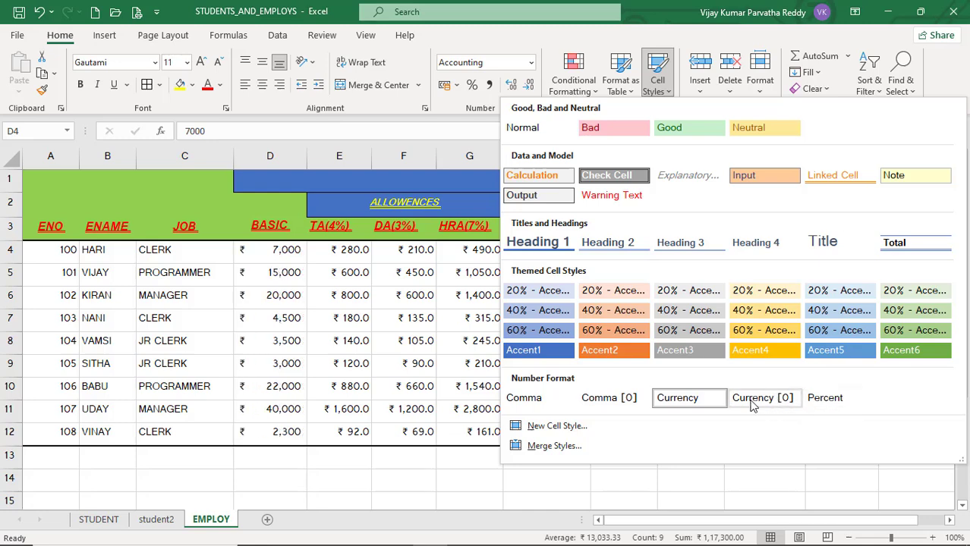
click(543, 429)
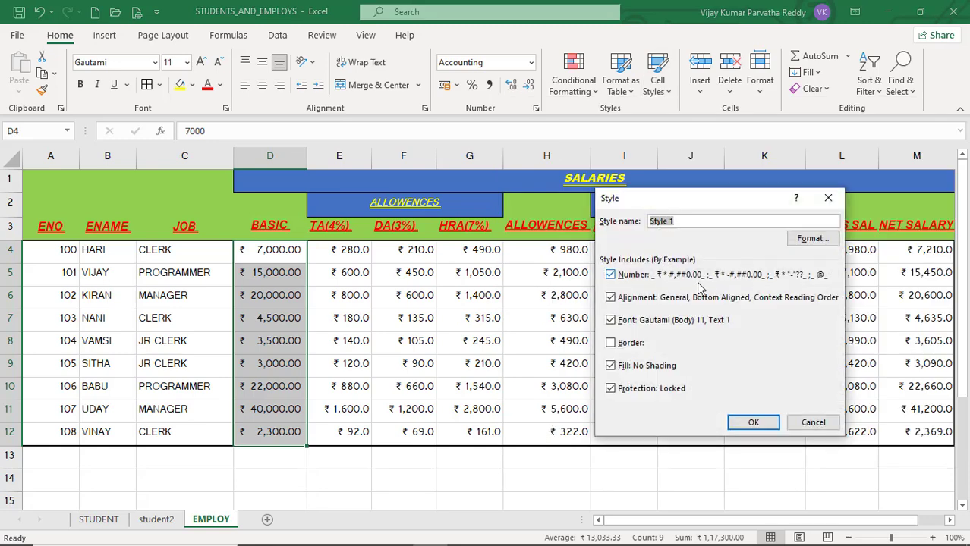
click(813, 240)
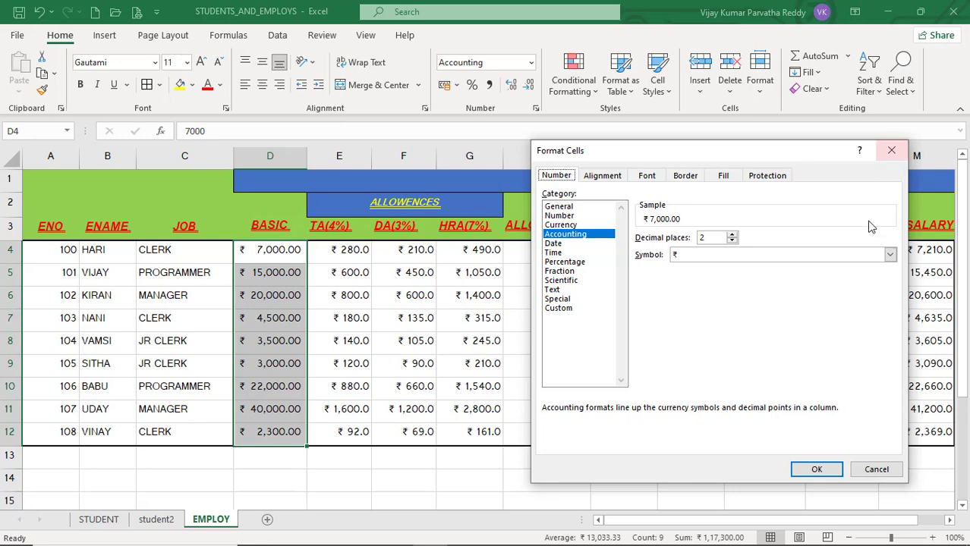
click(876, 471)
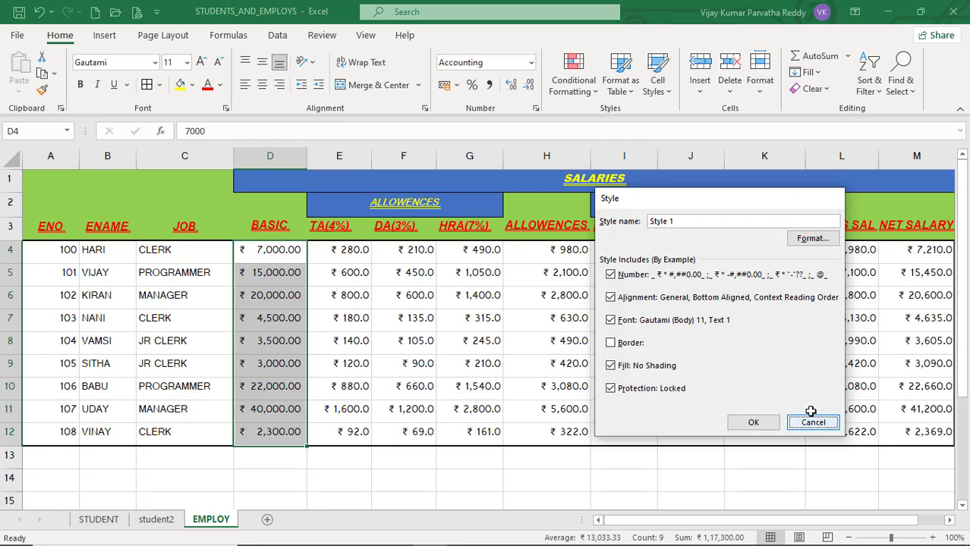
click(813, 423)
click(464, 322)
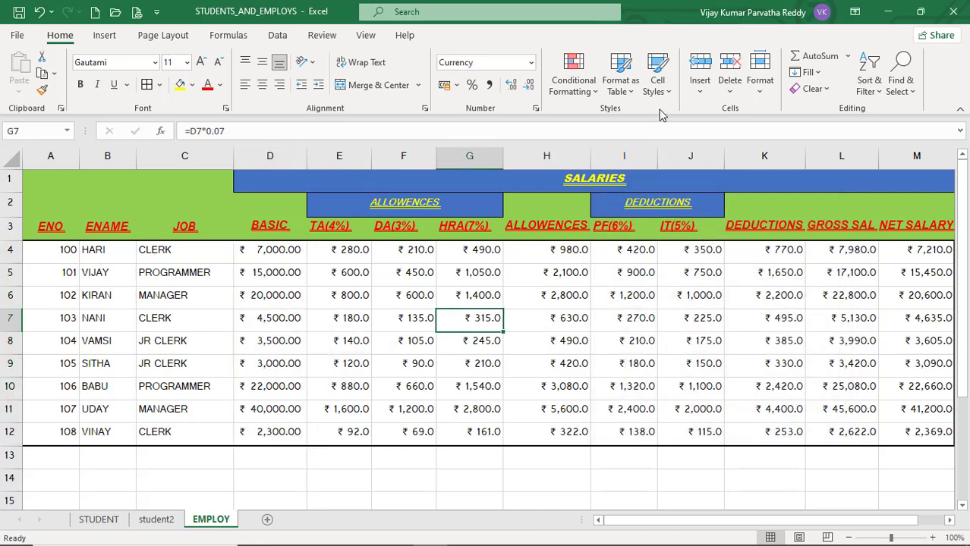